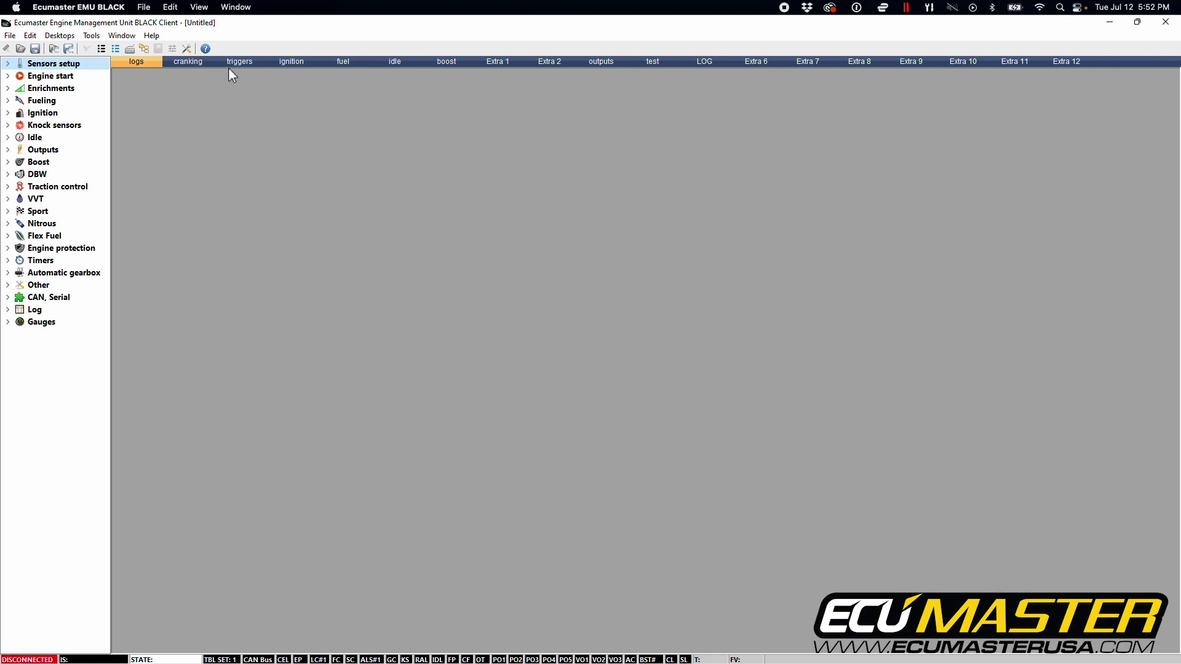
- Switch the General Options Units setting to Metric and confirm with OK
{"action": "left_click", "coordinate": [186, 48]}
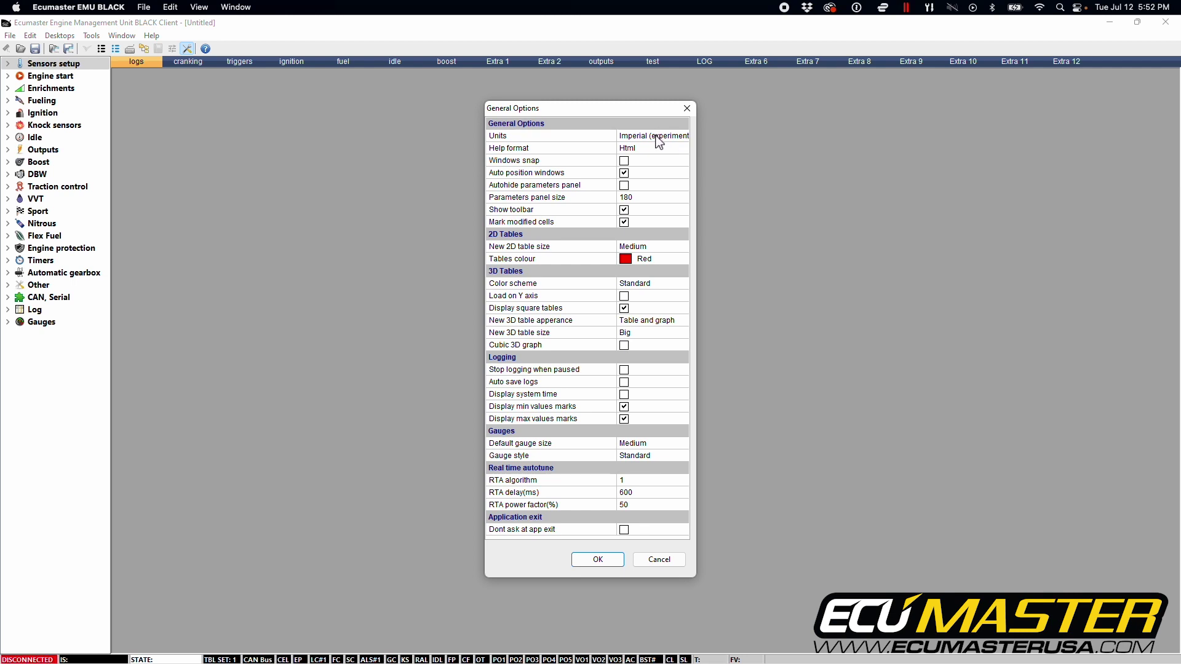
{"action": "left_click", "coordinate": [657, 138]}
{"action": "left_click", "coordinate": [684, 137]}
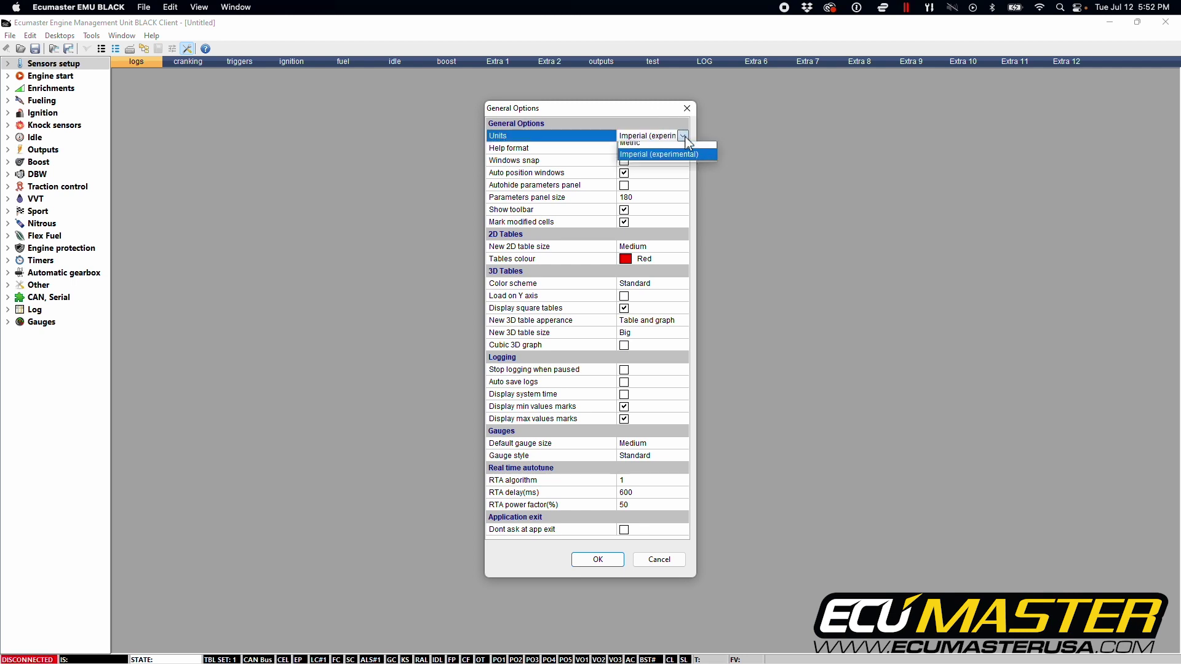
{"action": "left_click", "coordinate": [655, 143]}
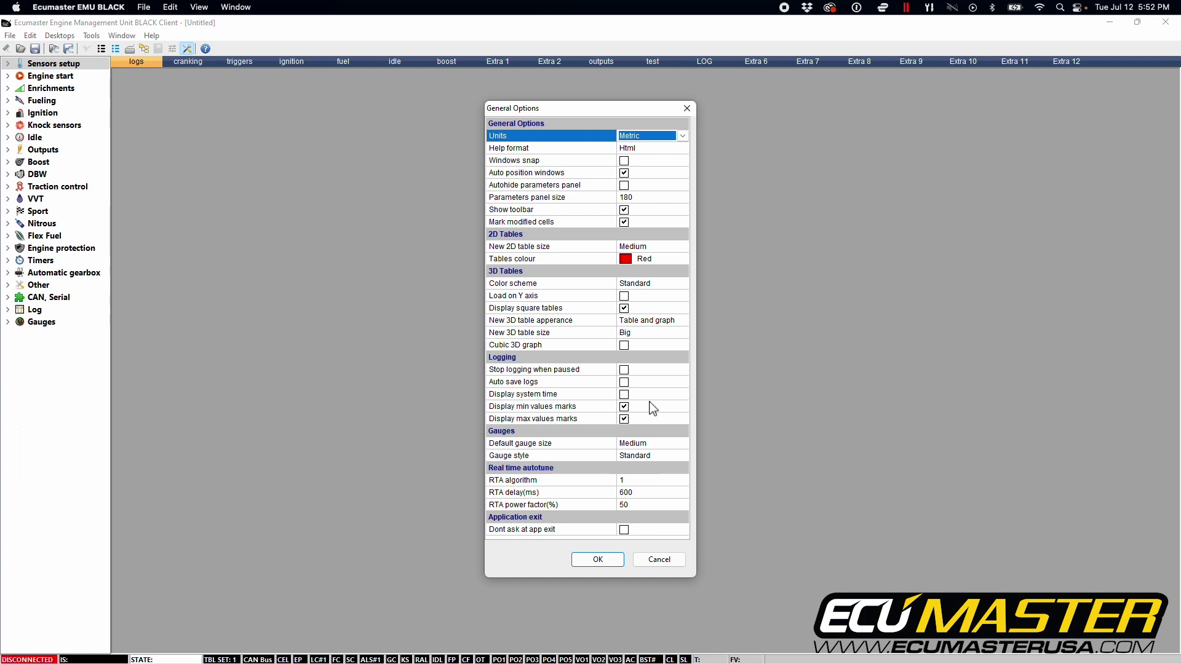
{"action": "left_click", "coordinate": [592, 561]}
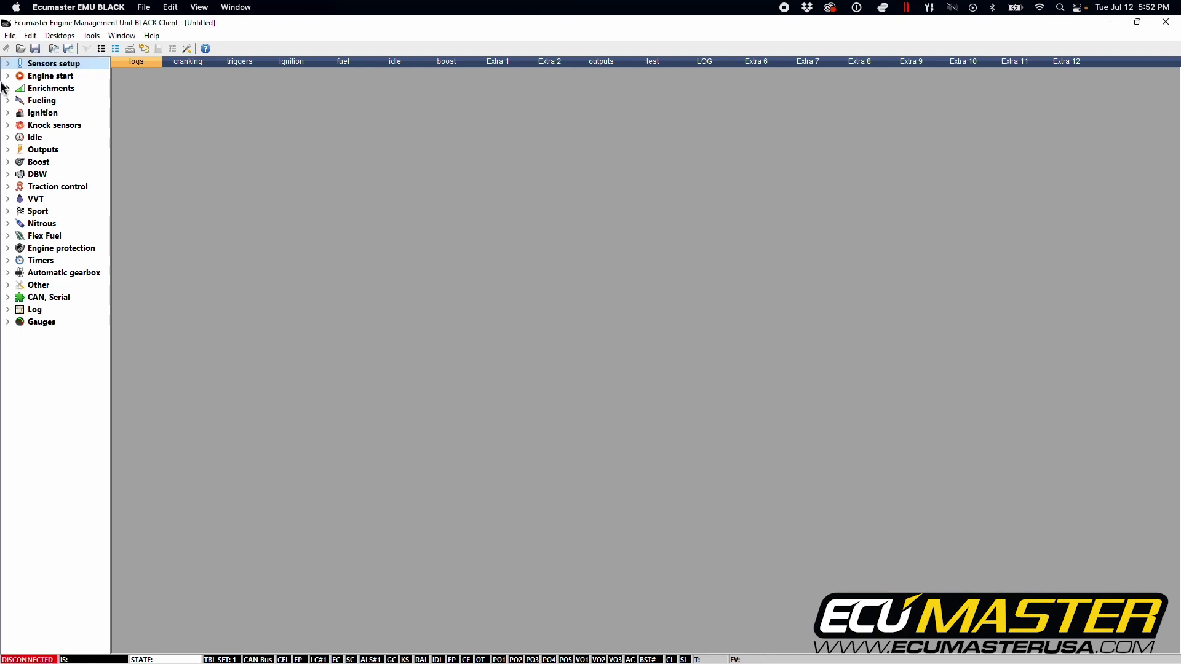
- Uncheck Use built in MAP under Sensors setup > MAP, BARO, then open and enlarge the MAP calibration chart
{"action": "left_click", "coordinate": [8, 64]}
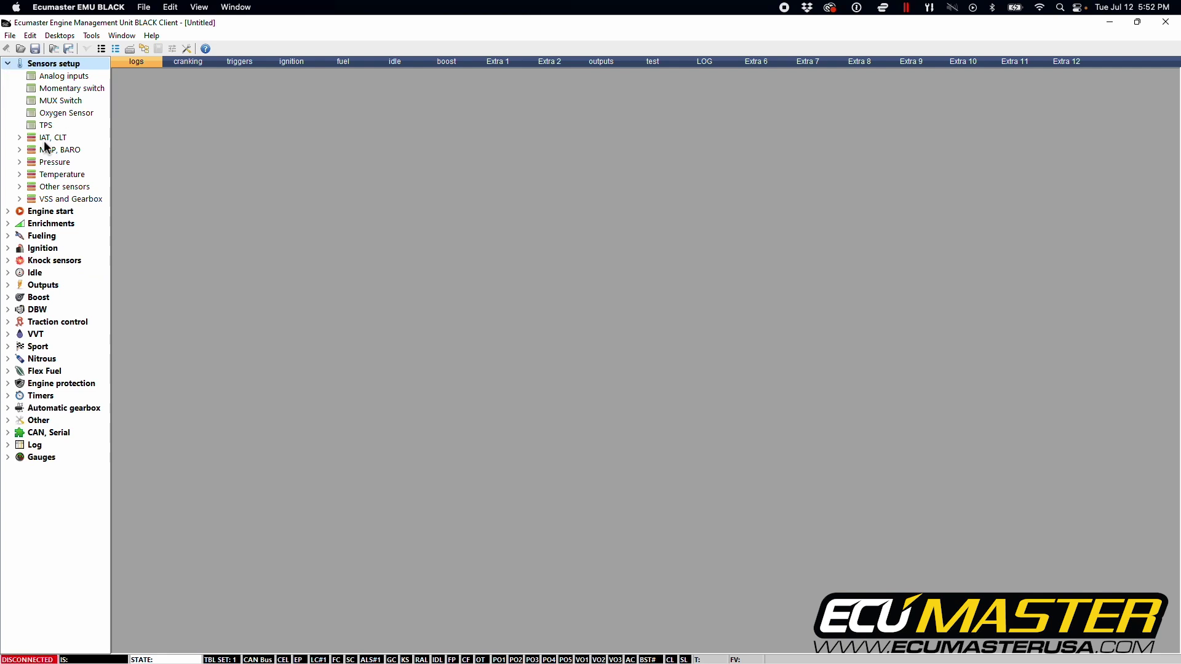
{"action": "left_click", "coordinate": [19, 150]}
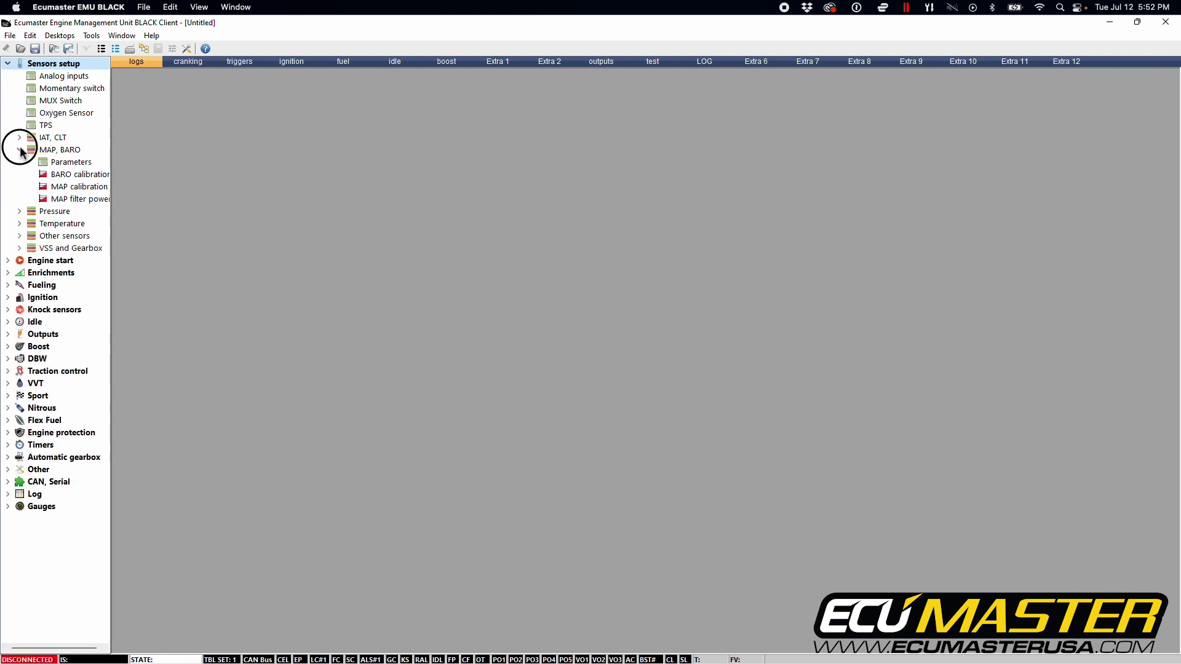
{"action": "double_click", "coordinate": [72, 162]}
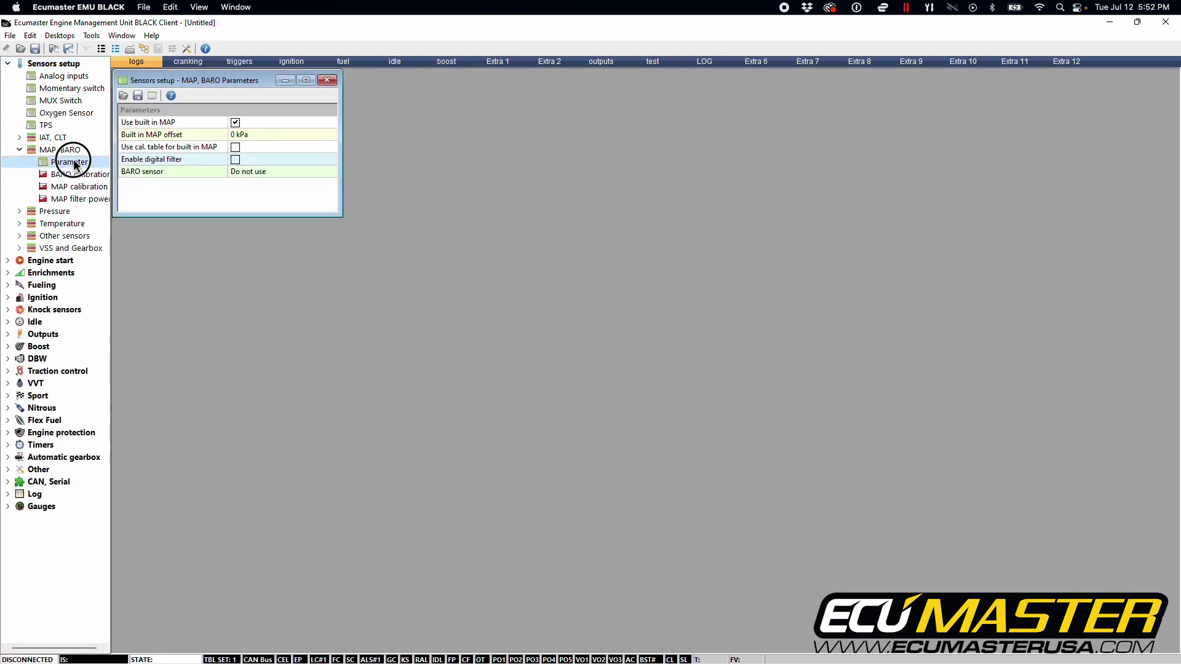
{"action": "left_click", "coordinate": [235, 123]}
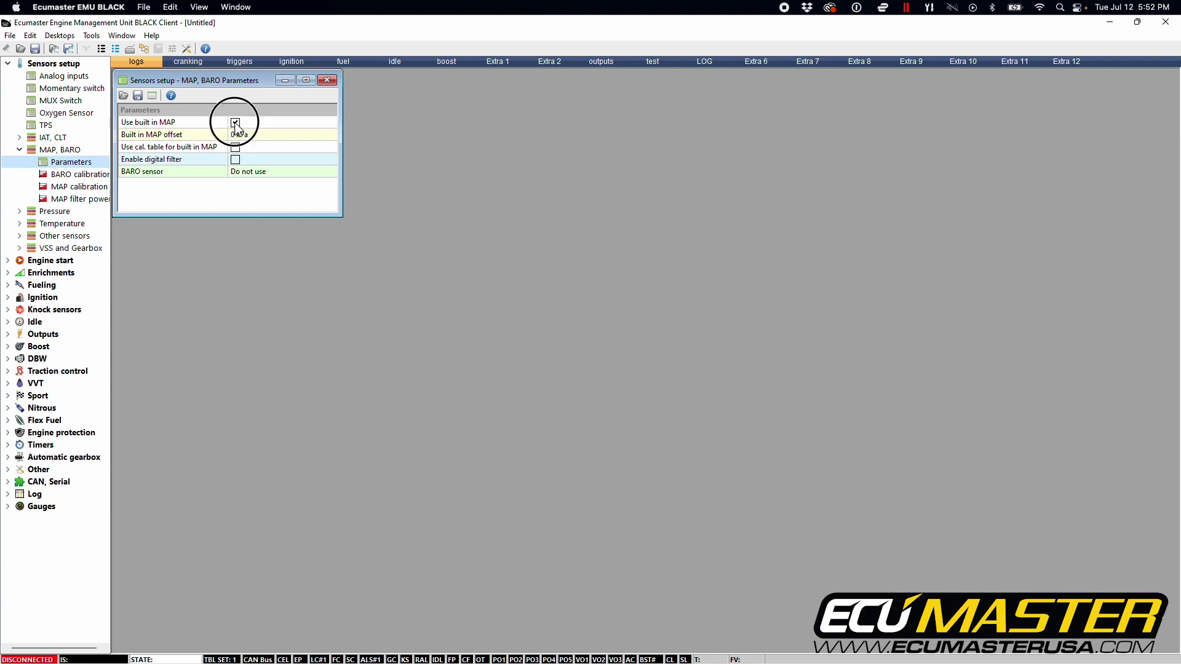
{"action": "left_click", "coordinate": [330, 81]}
{"action": "double_click", "coordinate": [85, 188]}
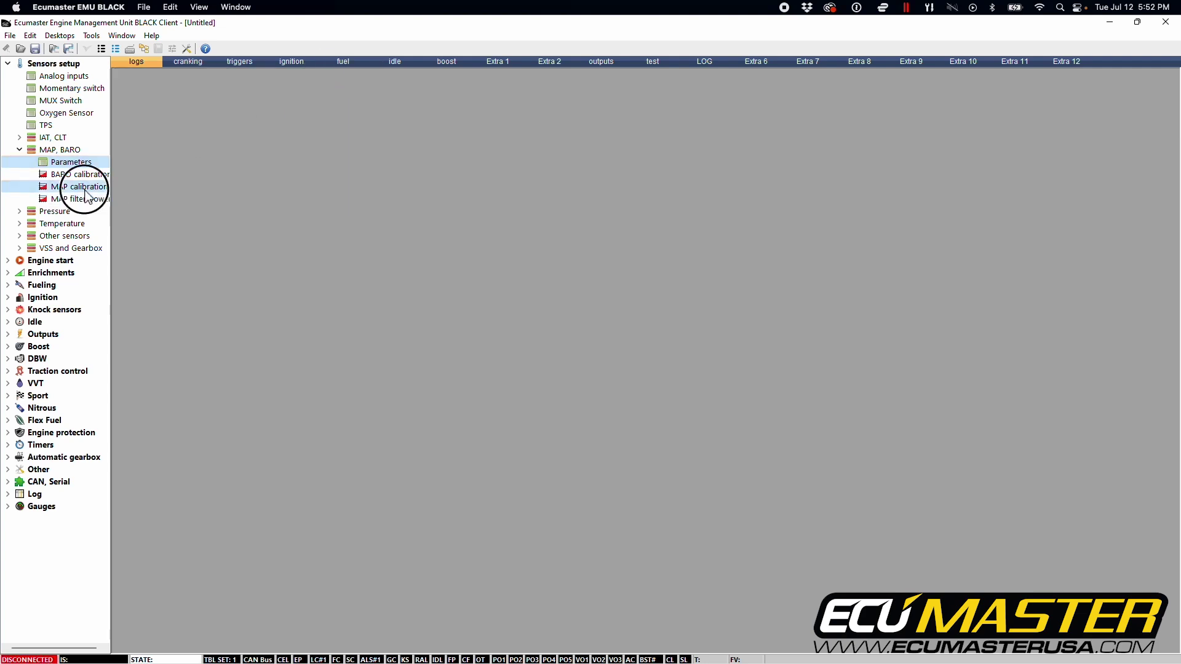
{"action": "left_click_drag", "start_coordinate": [228, 229], "coordinate": [625, 380]}
- Rescale the MAP calibration voltage axis to 0.5–4.5 V with the X Axis bins wizard
{"action": "right_click", "coordinate": [454, 367]}
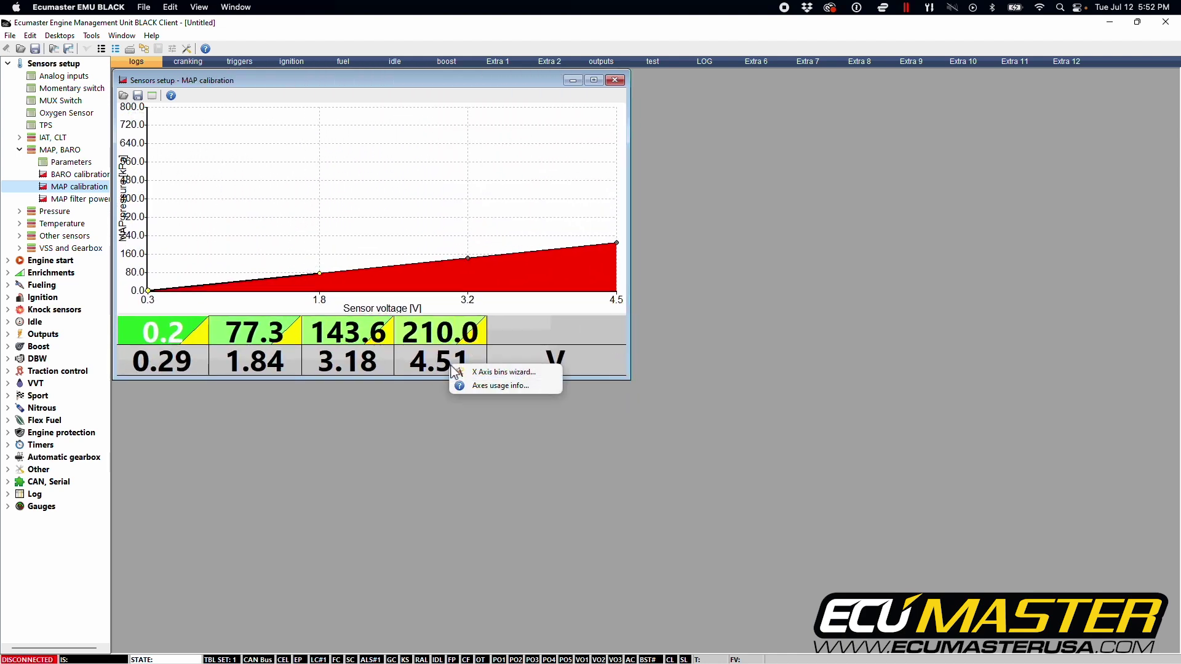
{"action": "left_click", "coordinate": [492, 373]}
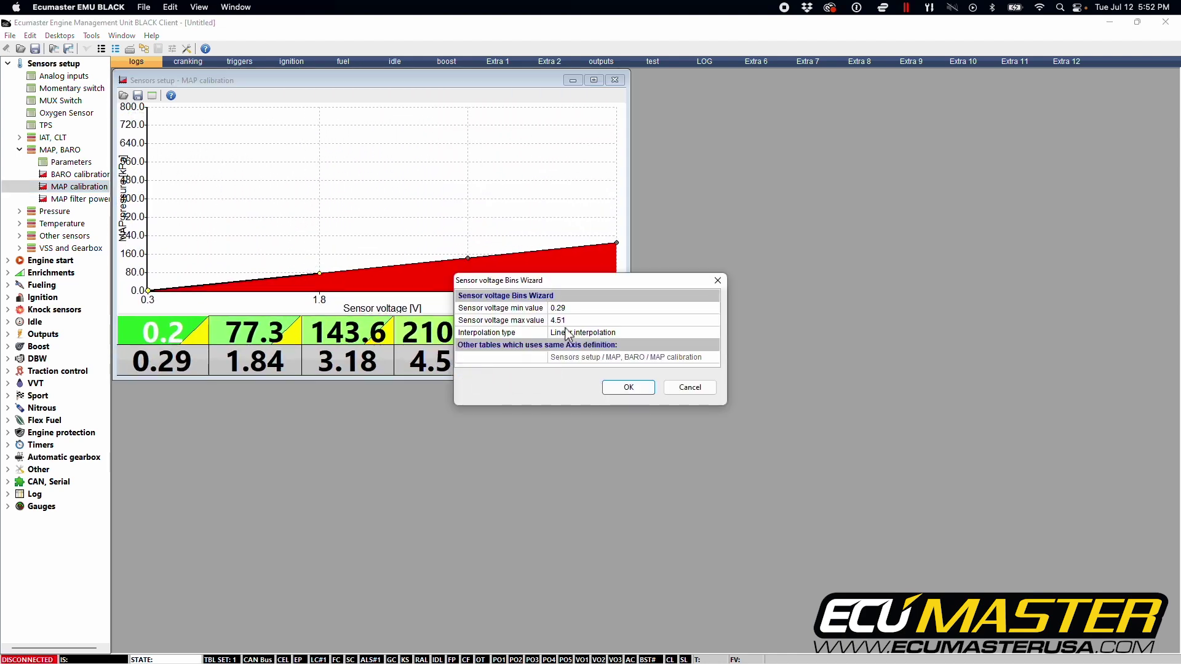
{"action": "left_click", "coordinate": [582, 311]}
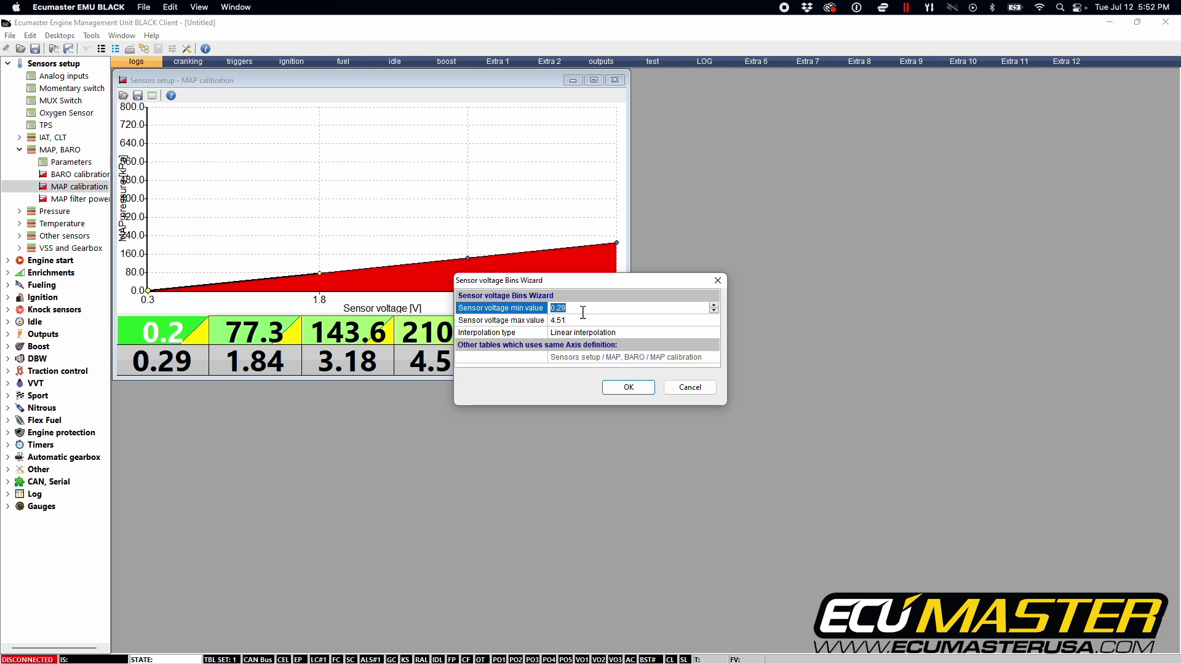
{"action": "type", "text": "0."}
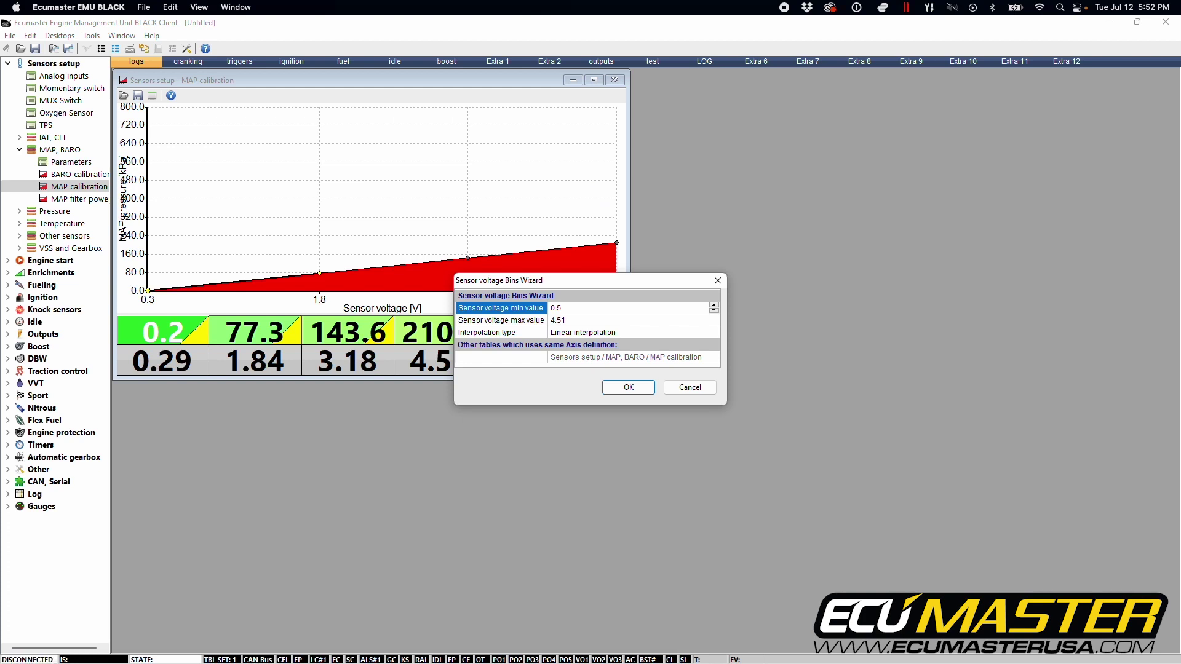
{"action": "left_click", "coordinate": [577, 321]}
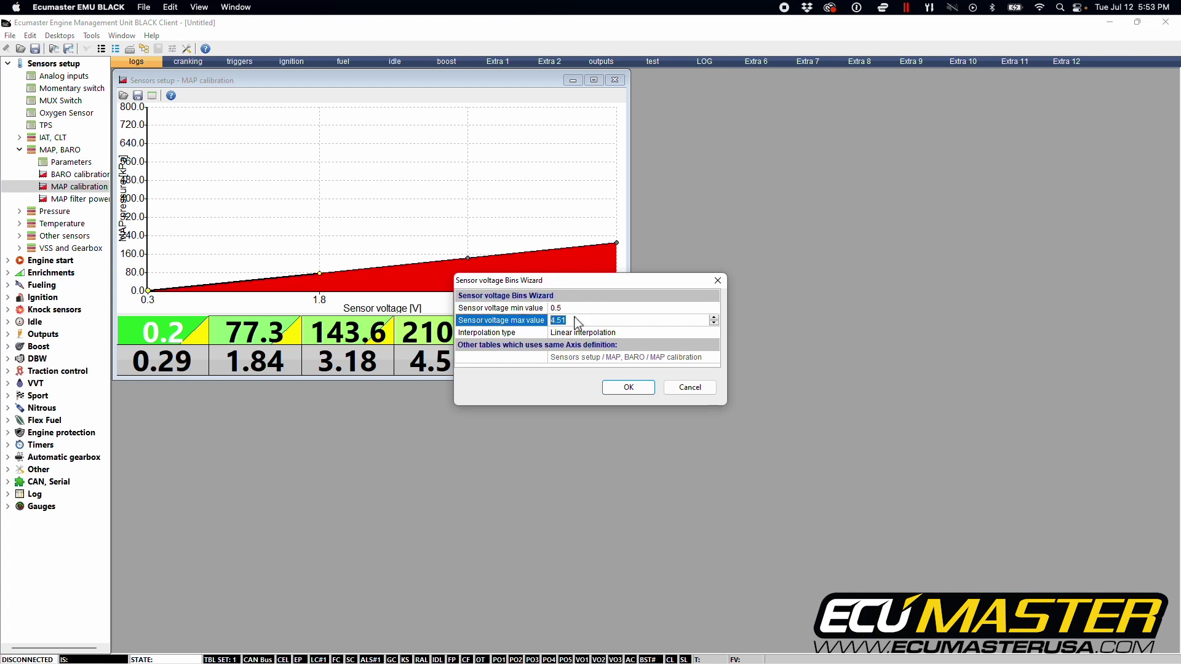
{"action": "type", "text": "4.5"}
{"action": "left_click", "coordinate": [623, 389]}
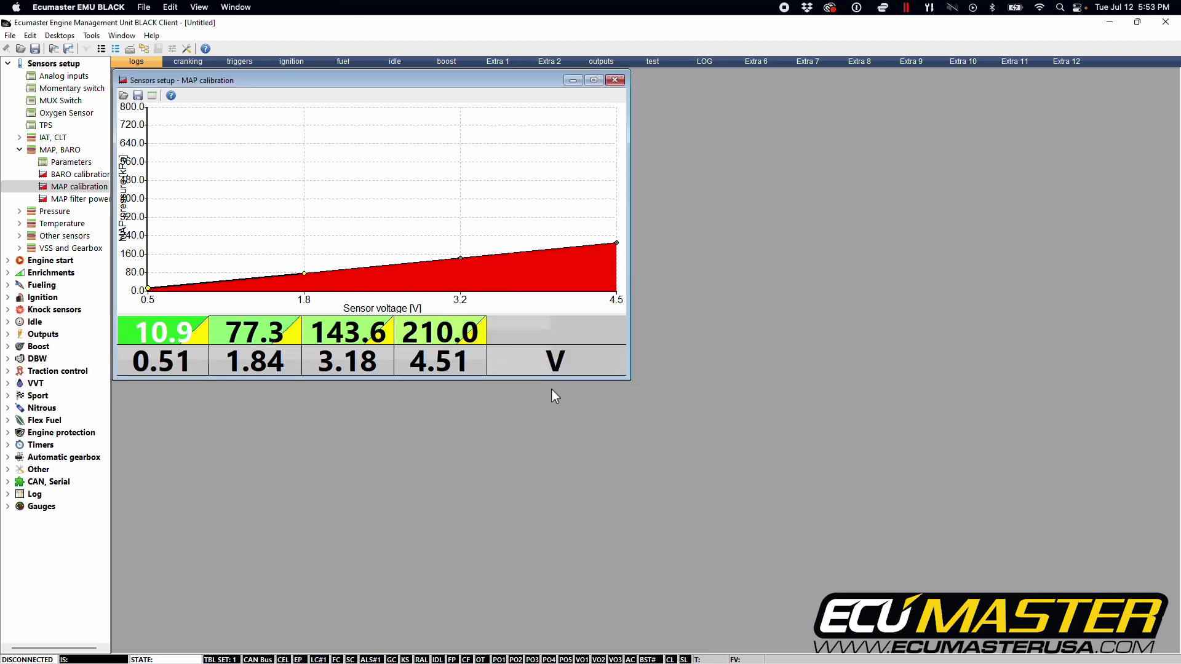
- Set the first MAP pressure cell to 0 kPa and the last to 700 kPa
{"action": "left_click", "coordinate": [168, 344]}
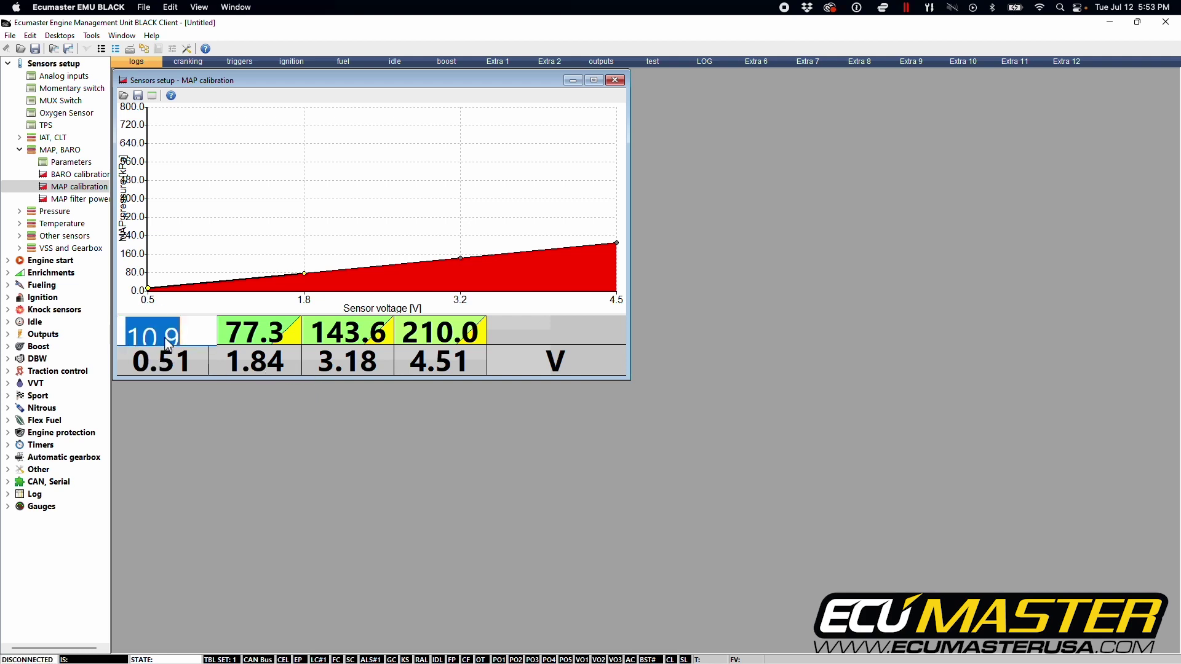
{"action": "key", "text": "BackSpace"}
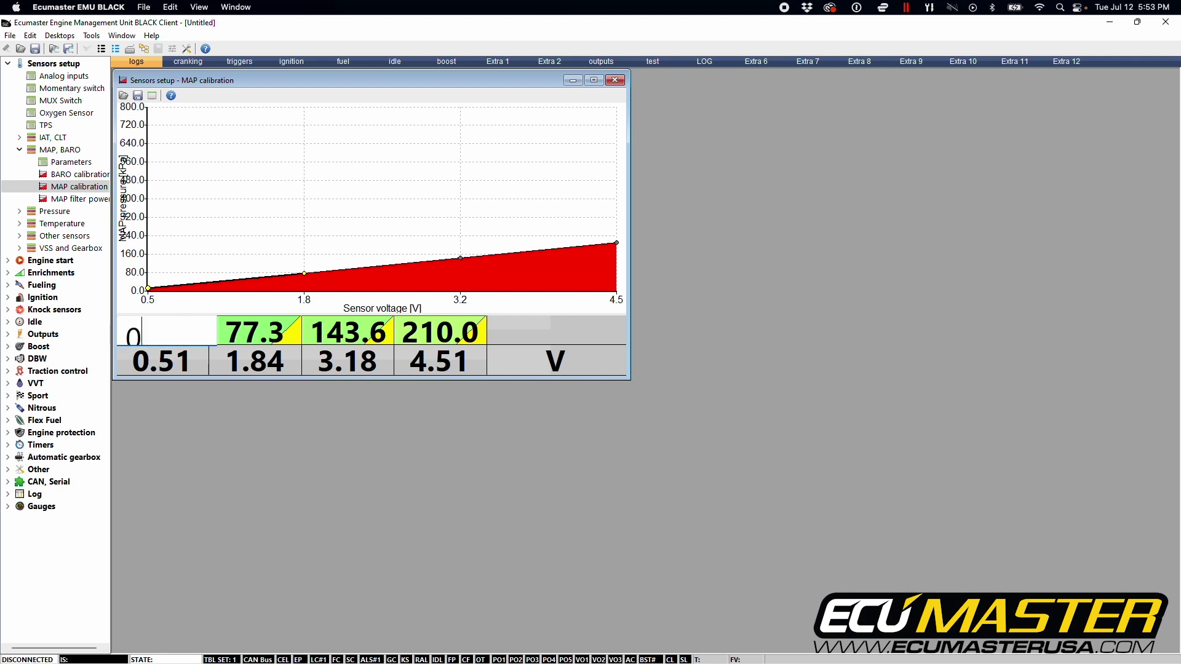
{"action": "type", "text": "0"}
{"action": "key", "text": "Return"}
{"action": "left_click", "coordinate": [443, 332]}
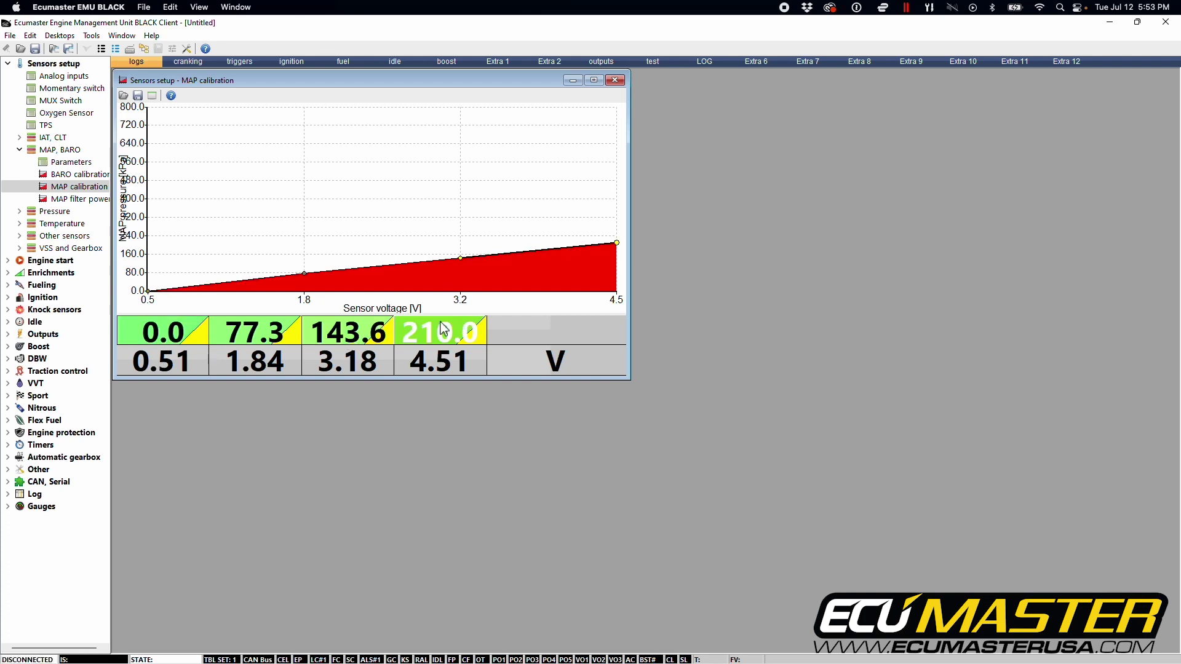
{"action": "key", "text": "BackSpace"}
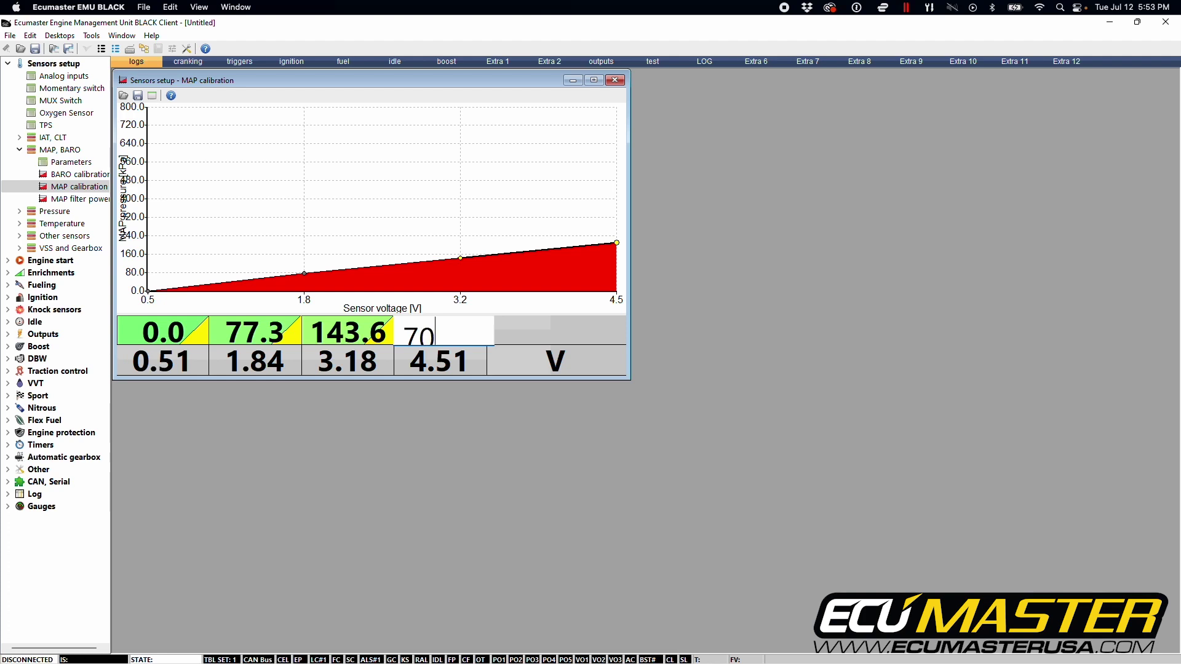
{"action": "key", "text": "Return"}
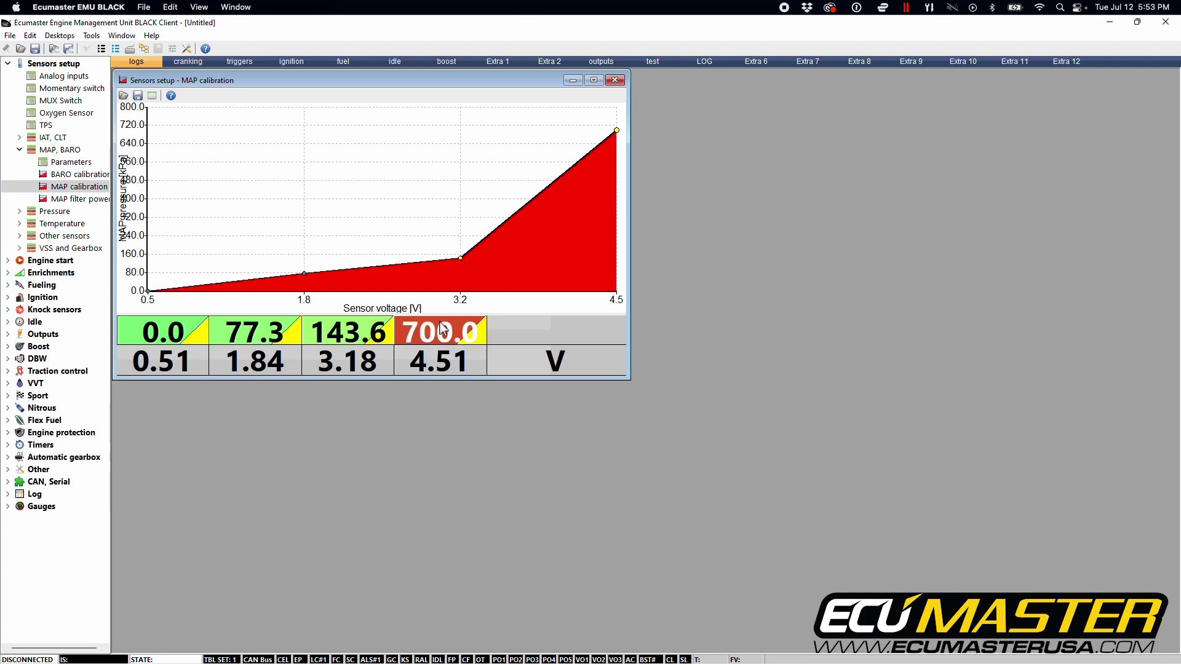
- Interpolate the four pressure cells horizontally into 0.0, 233.3, 466.7 and 700.0 kPa
{"action": "left_click_drag", "start_coordinate": [196, 337], "coordinate": [434, 335]}
{"action": "right_click", "coordinate": [377, 337]}
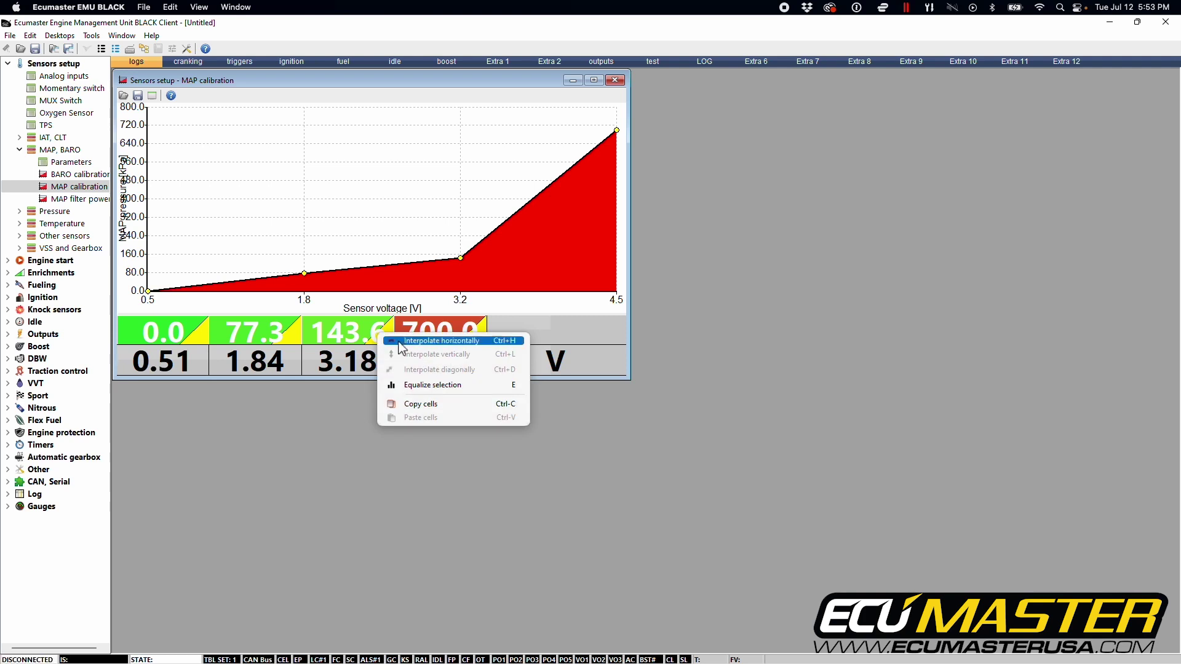
{"action": "left_click", "coordinate": [401, 342]}
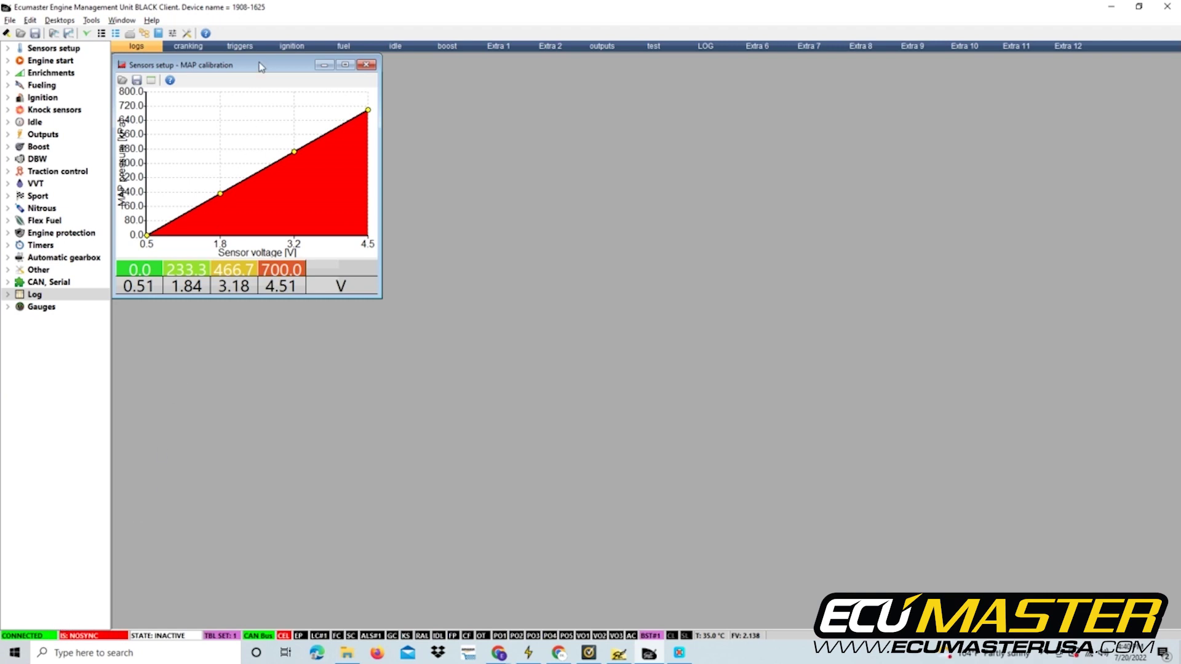
- Move the MAP calibration window to the lower left of the desktop
{"action": "left_click_drag", "start_coordinate": [262, 67], "coordinate": [264, 397]}
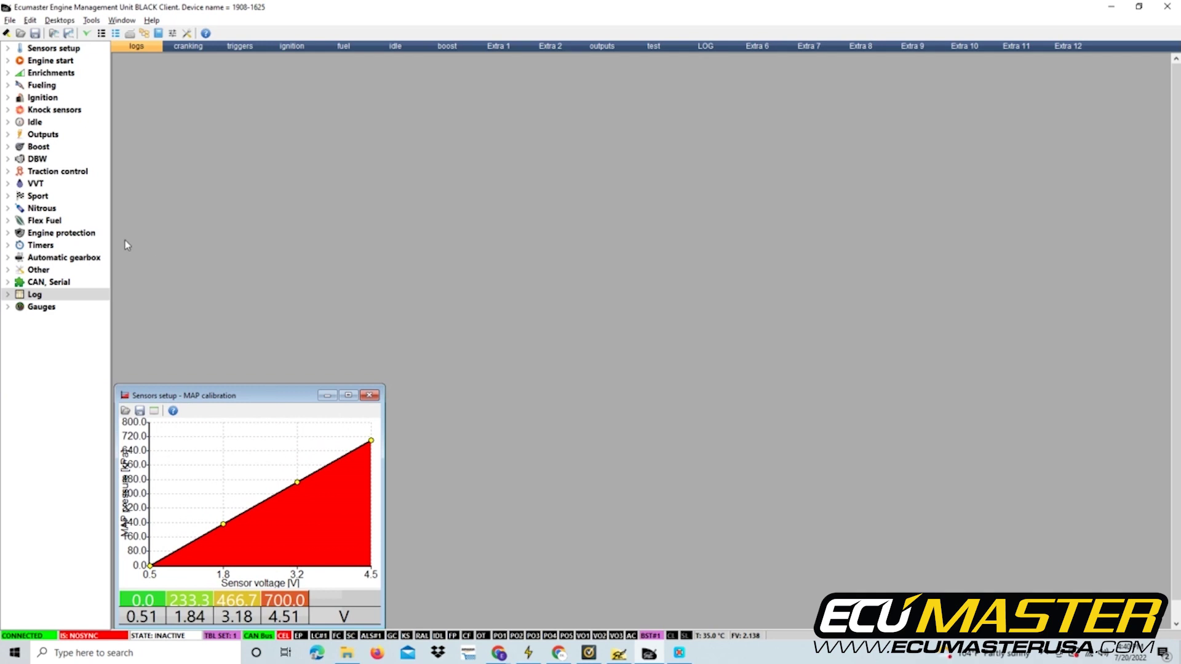
- Open the Graph 1 log and the Analog inputs readout beside the MAP calibration
{"action": "left_click", "coordinate": [11, 296]}
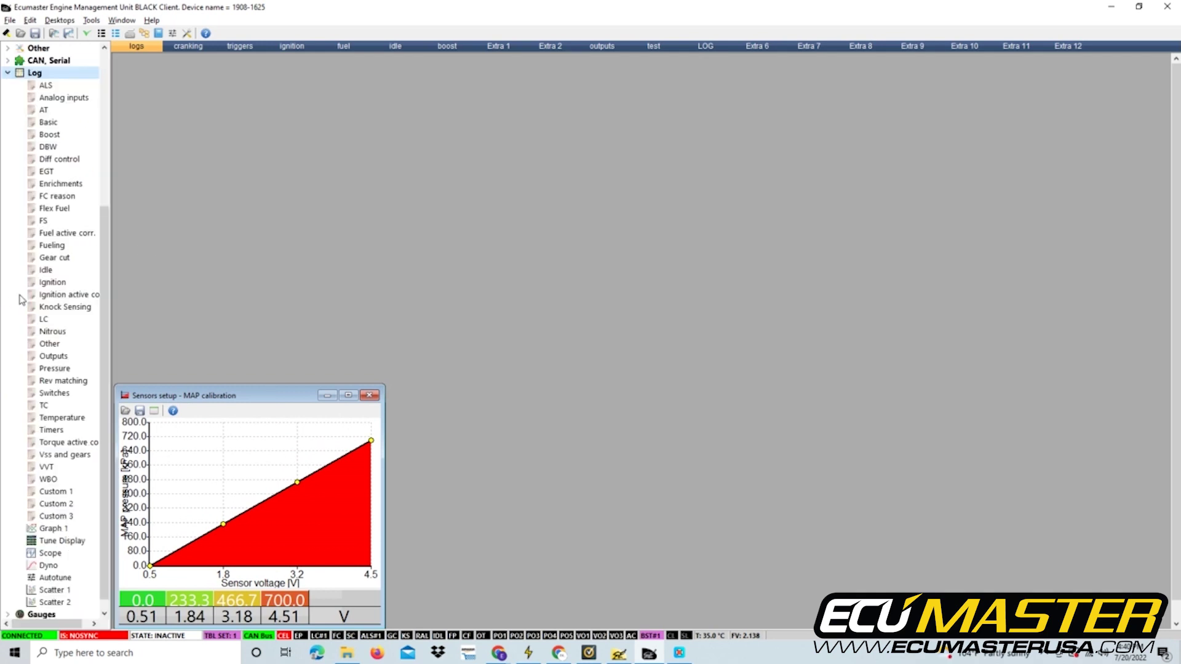
{"action": "double_click", "coordinate": [50, 529]}
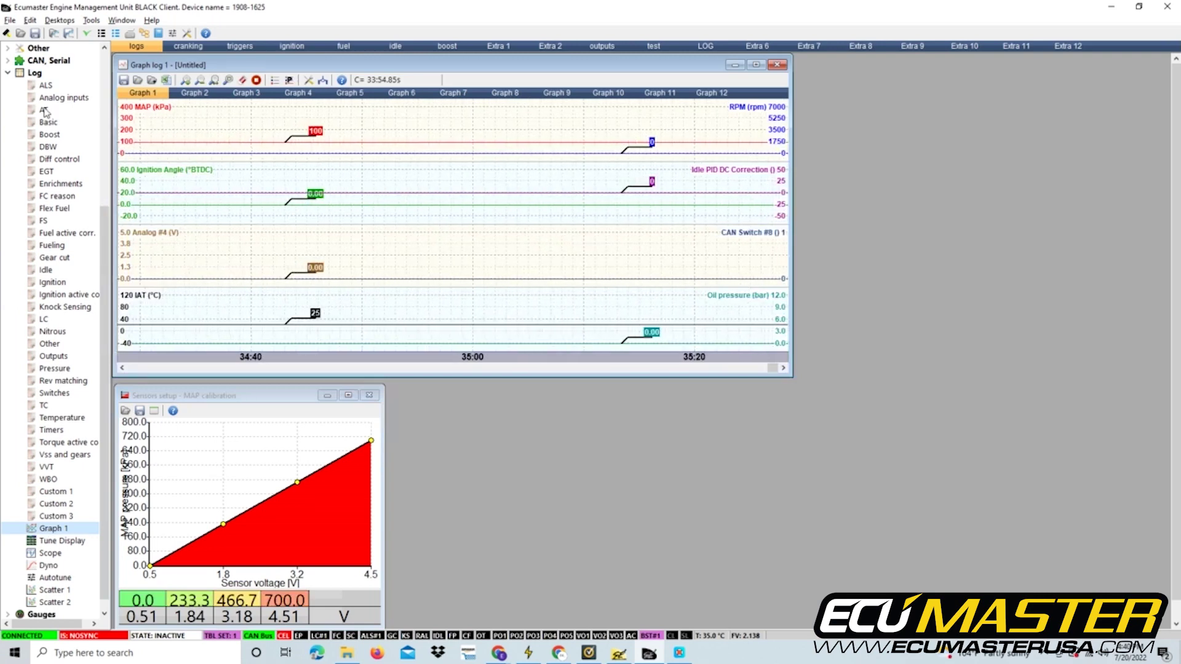
{"action": "double_click", "coordinate": [57, 98]}
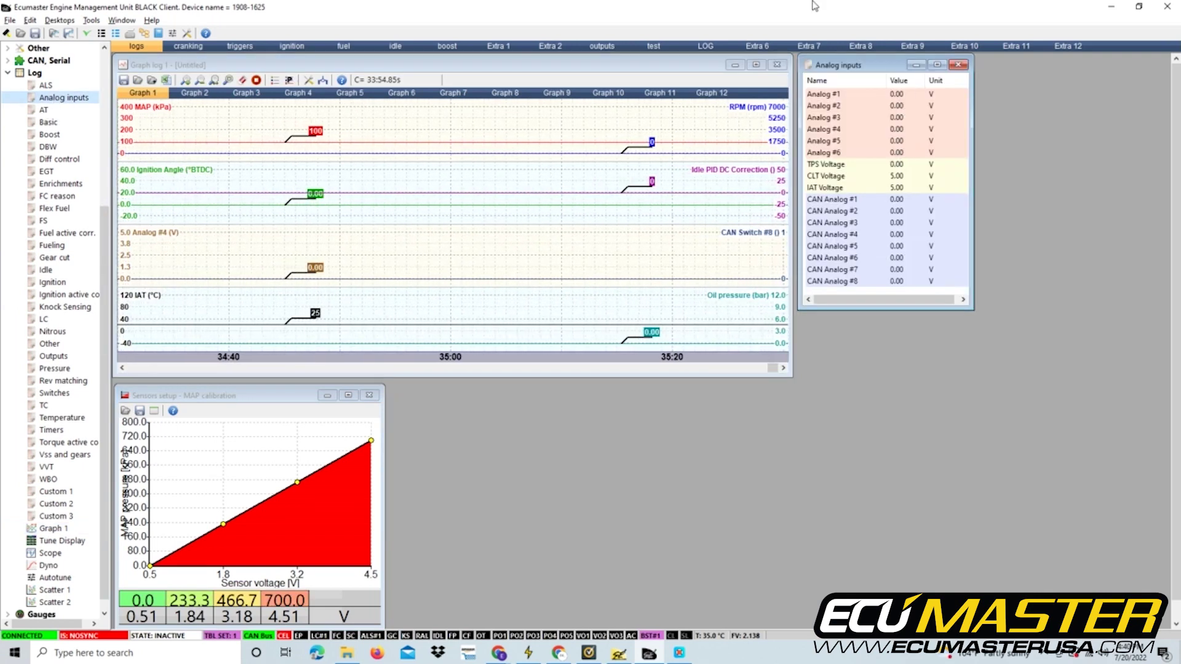